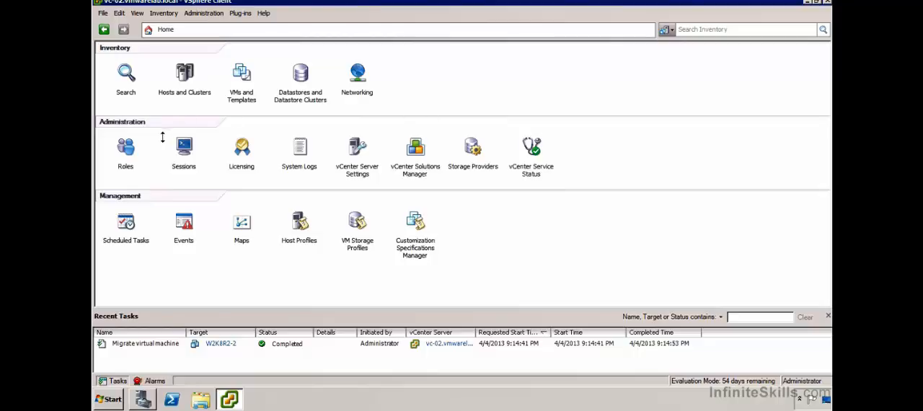
- Open the vCenter roles list and check the usage of the Read-only, Administrator and Virtual machine power user (sample) roles
click(126, 150)
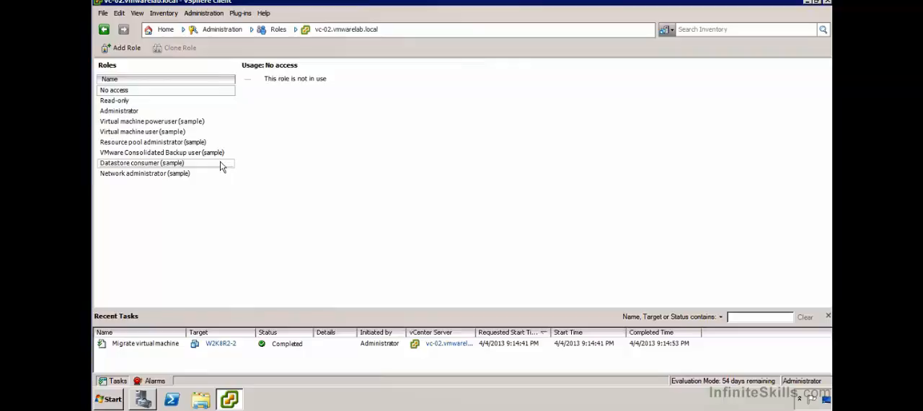
click(141, 101)
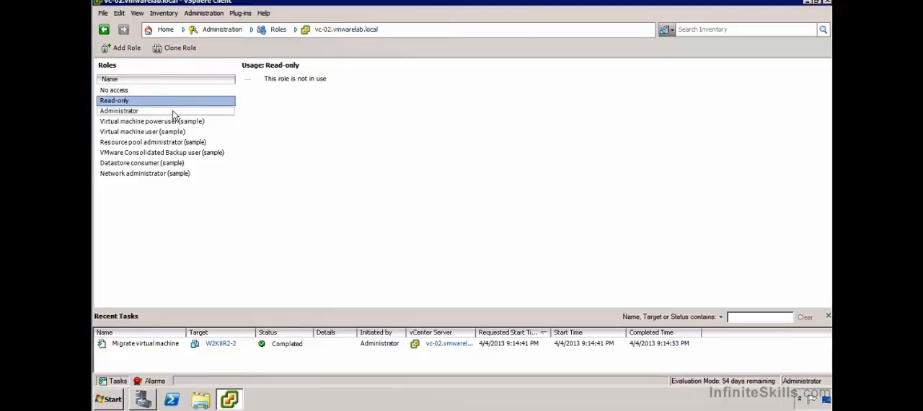
click(173, 112)
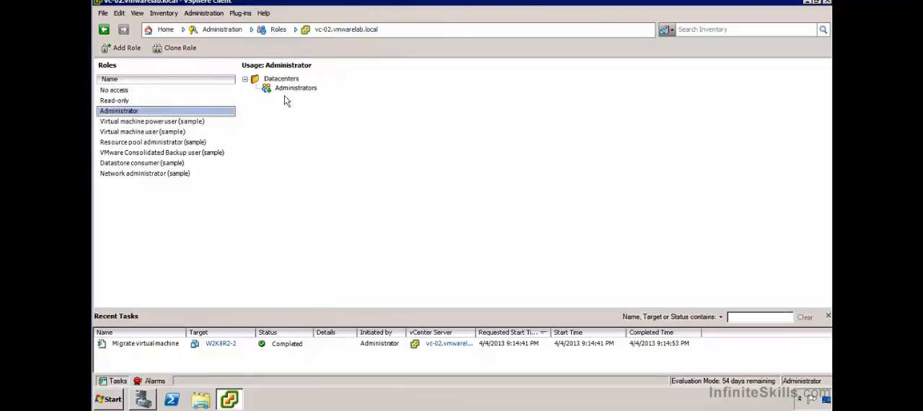
click(173, 122)
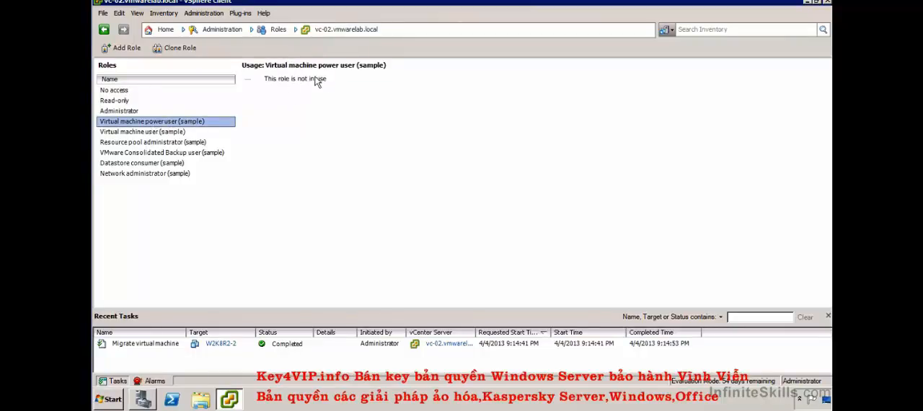
- View the privileges of the Virtual machine power user (sample) role and close them without changes
right_click(186, 123)
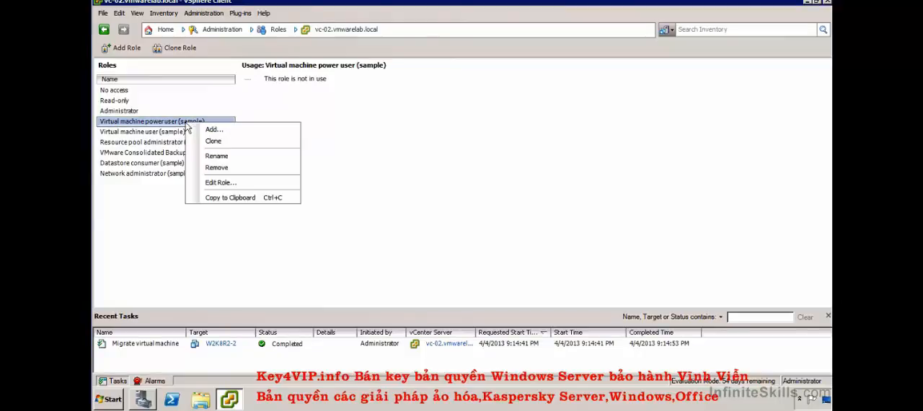
click(231, 184)
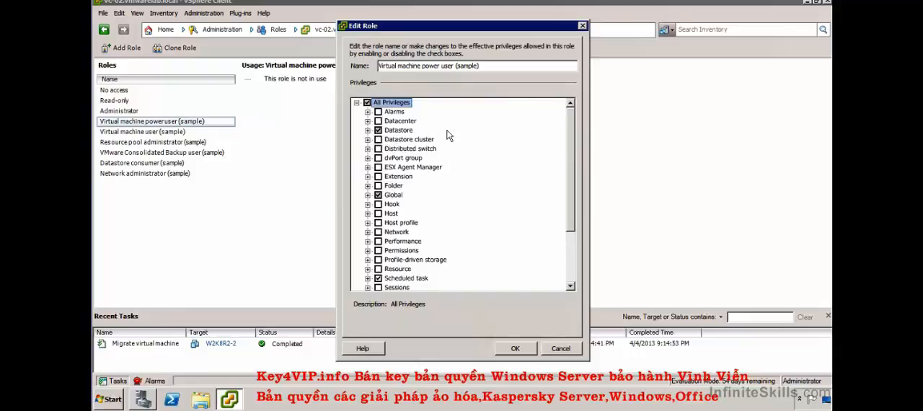
click(560, 348)
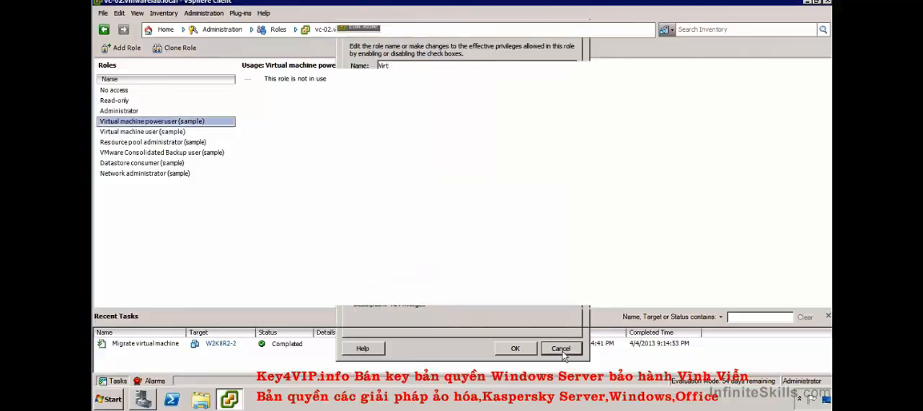
- Clone the Virtual machine power user (sample) role and name the copy Custom Power User Role
click(172, 52)
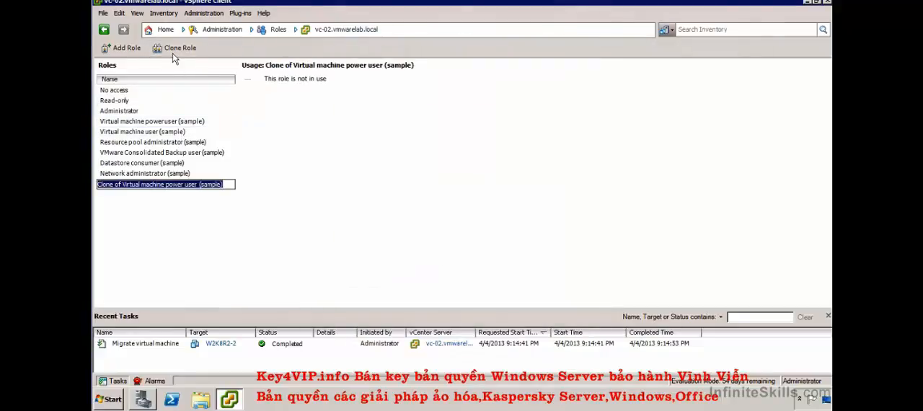
text(Custom Power User Role)
key(Return)
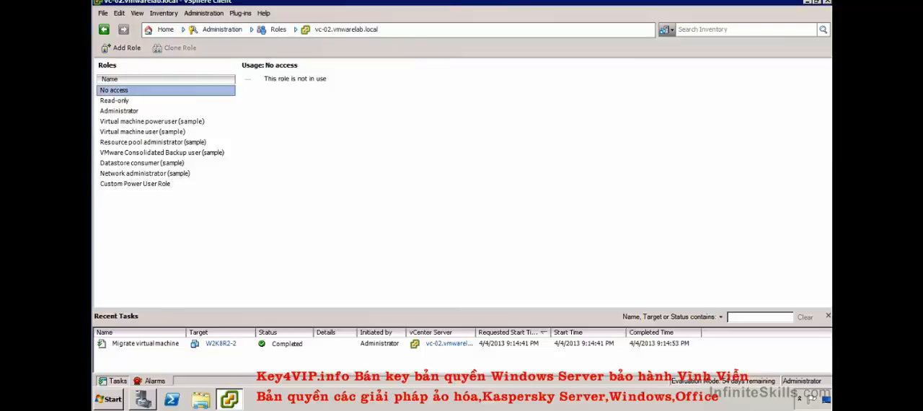
- Open Custom Power User Role for editing and examine its Datastore, Global and Scheduled task privileges
click(148, 183)
right_click(150, 183)
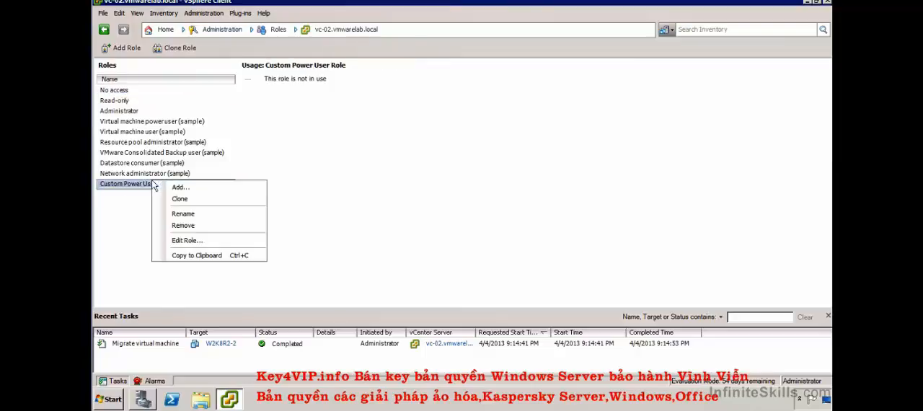
click(187, 240)
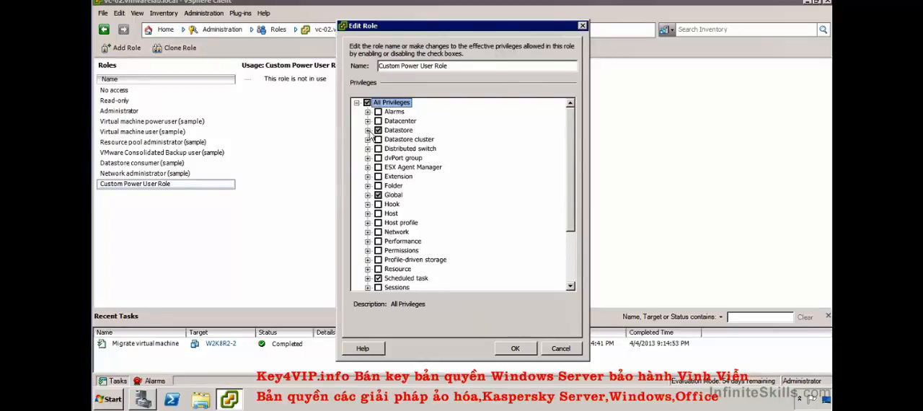
click(368, 130)
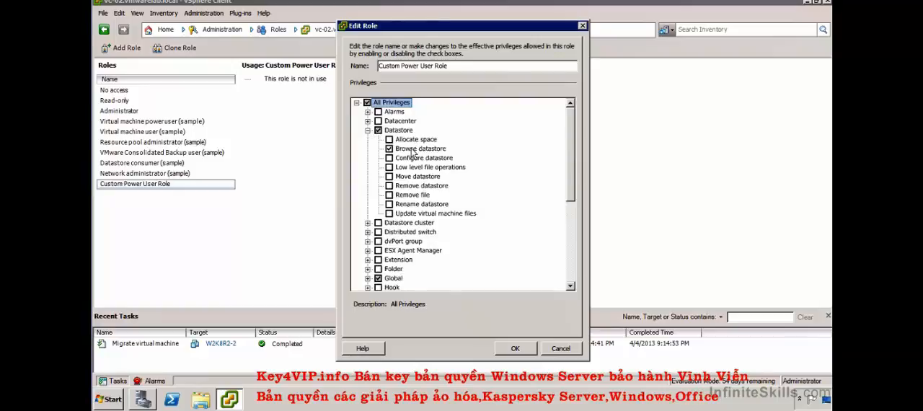
click(367, 278)
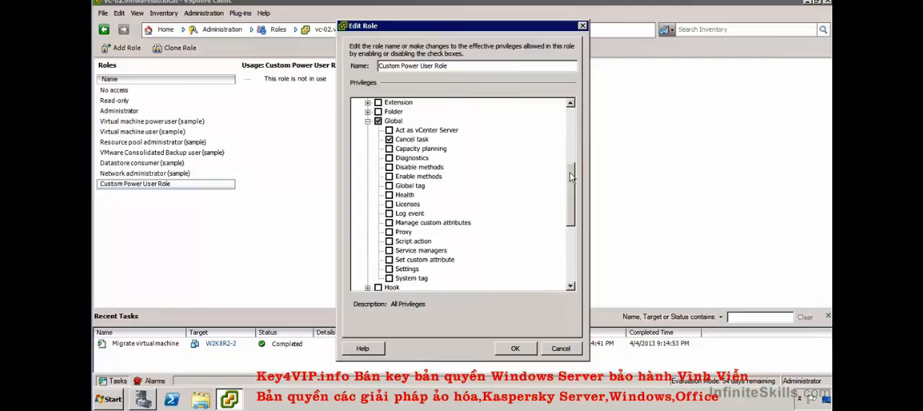
scroll(569, 176, down, 5)
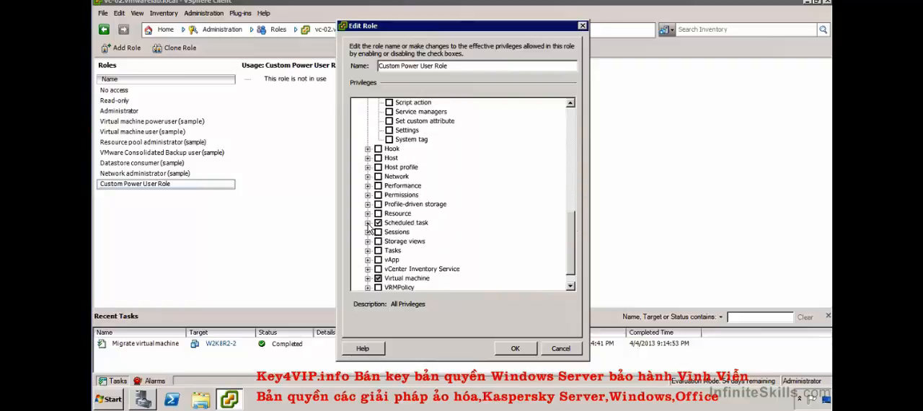
click(368, 223)
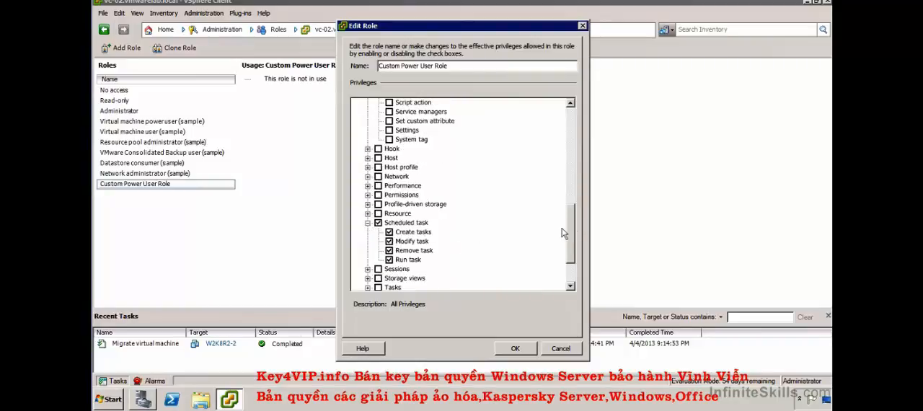
- Examine the role's Virtual machine Configuration and Interaction privileges, then accept the role as it is
scroll(570, 231, down, 2)
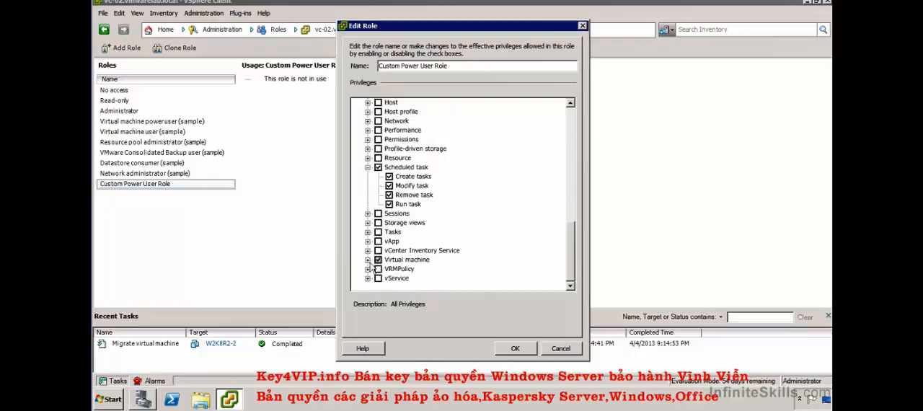
click(369, 260)
click(378, 214)
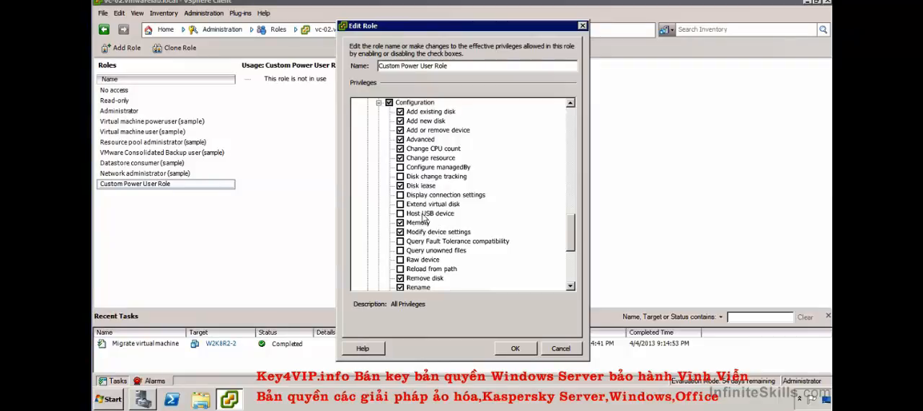
drag(569, 238, 571, 265)
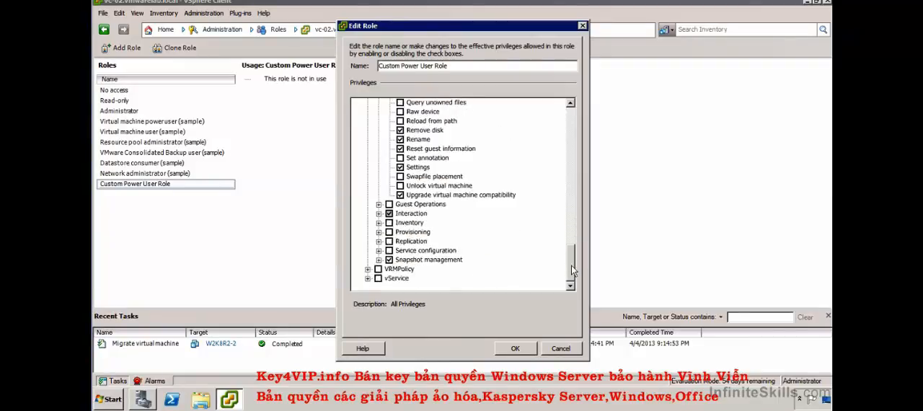
click(378, 213)
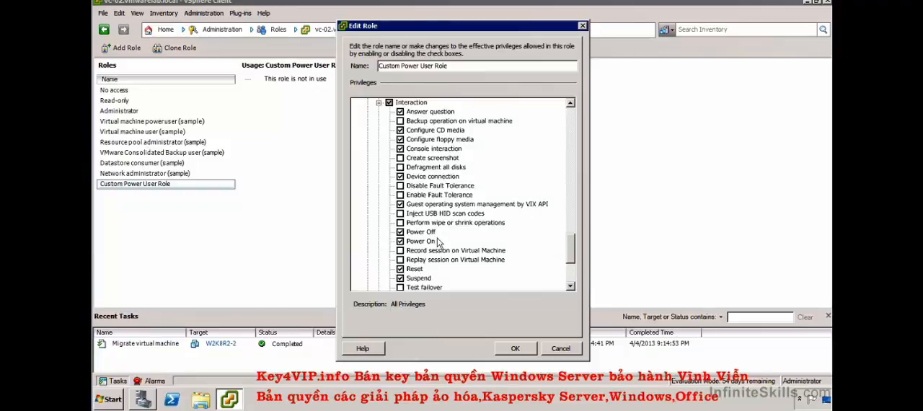
scroll(437, 242, down, 1)
scroll(437, 243, down, 1)
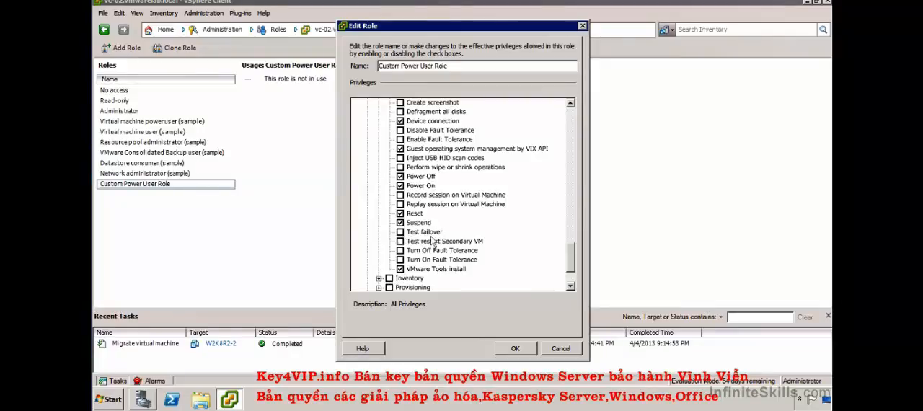
scroll(433, 242, down, 2)
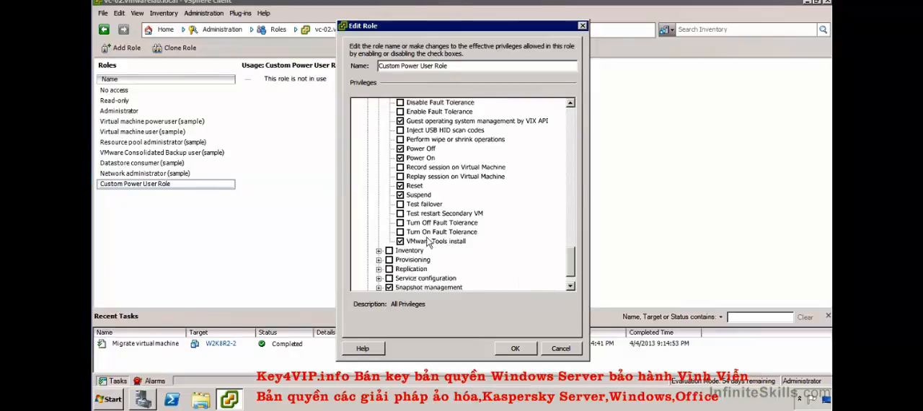
click(515, 349)
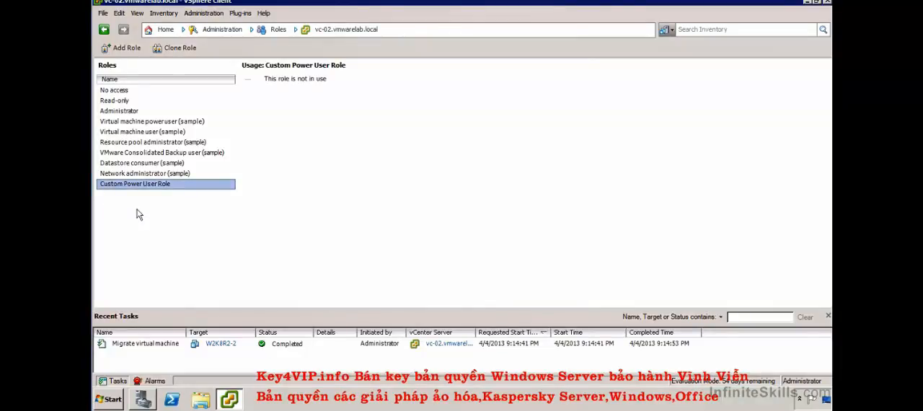
- Open a blank new role, look through the available privilege categories, and cancel it
click(127, 49)
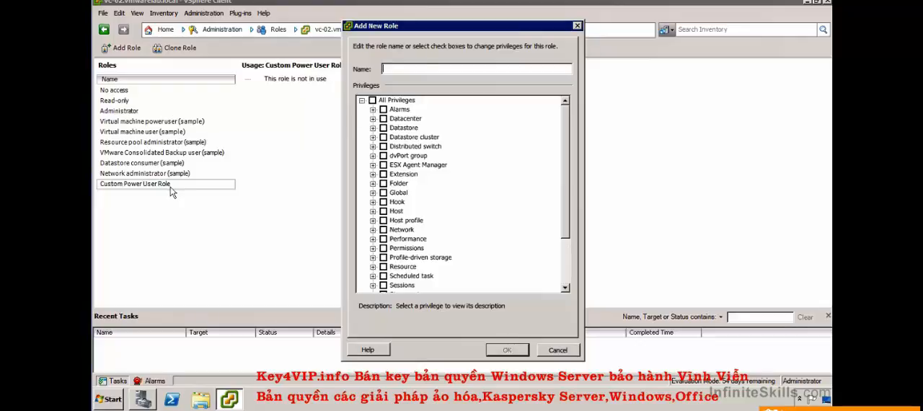
scroll(372, 180, down, 2)
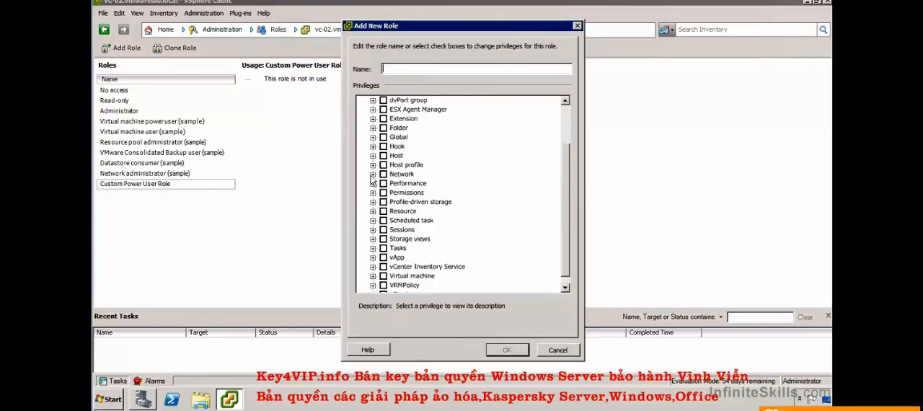
click(548, 352)
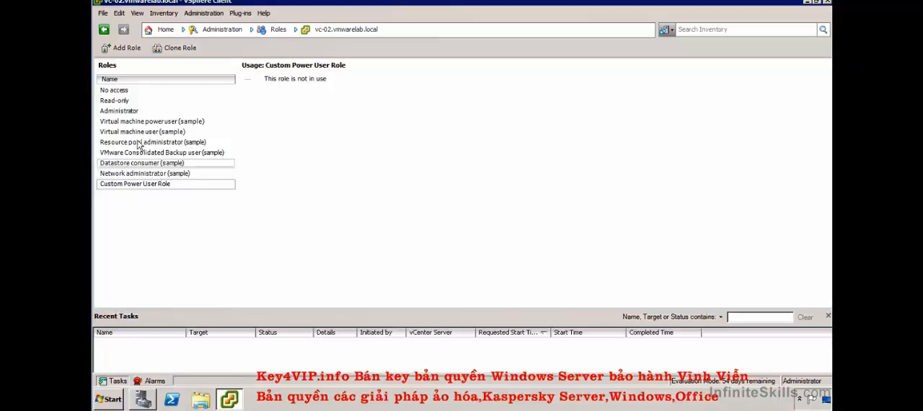
- Compare the commands available for the Administrator role with those for Custom Power User Role
click(132, 110)
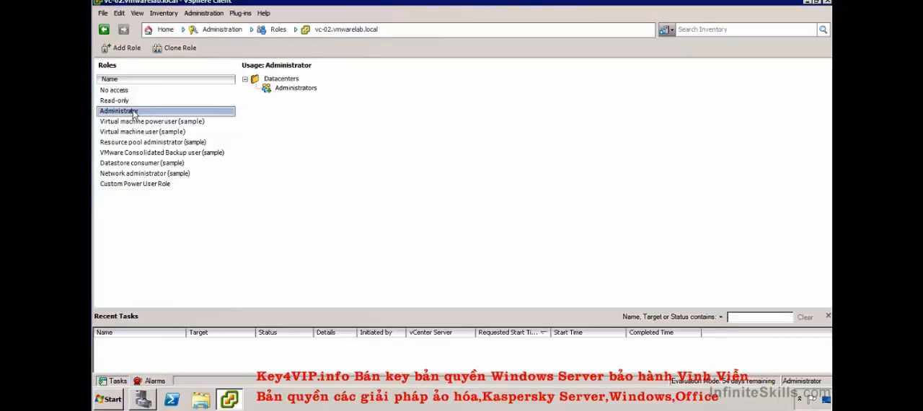
right_click(133, 111)
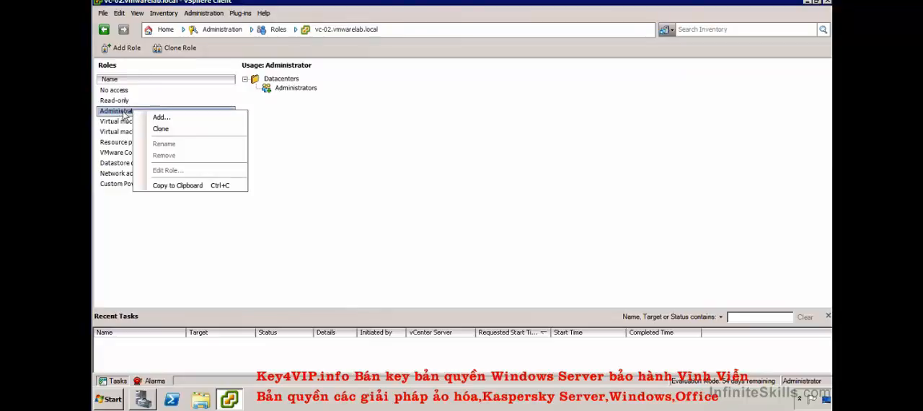
click(116, 185)
right_click(116, 183)
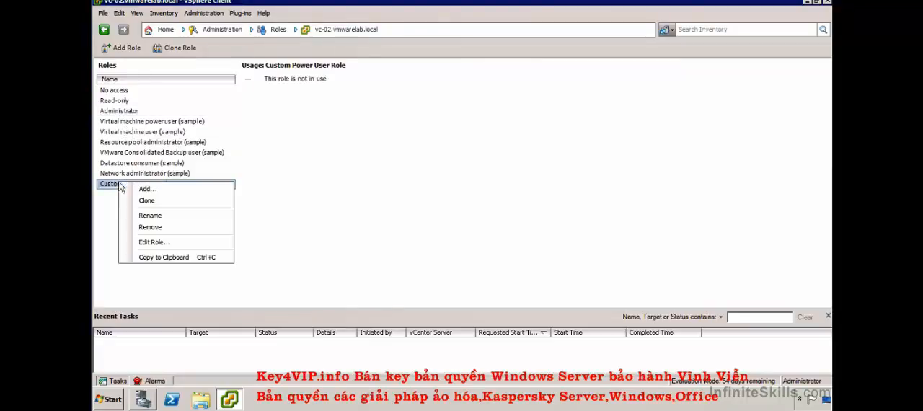
- View the new role form again, starting from Custom Power User Role, and dismiss it without creating a role
click(166, 191)
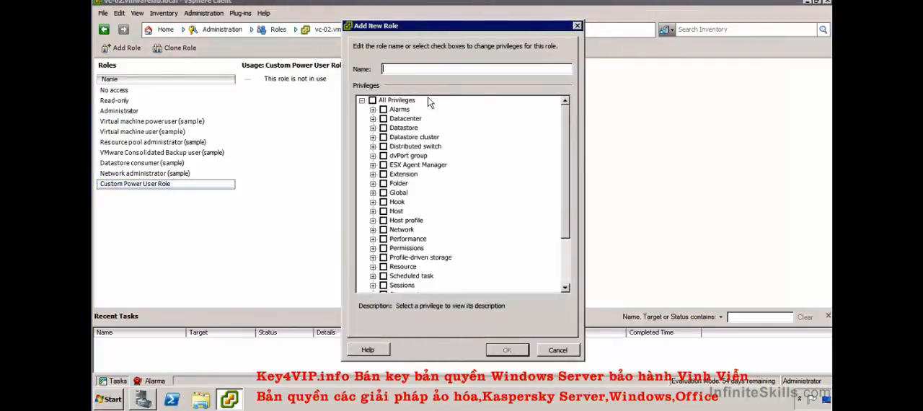
scroll(457, 136, down, 3)
click(559, 351)
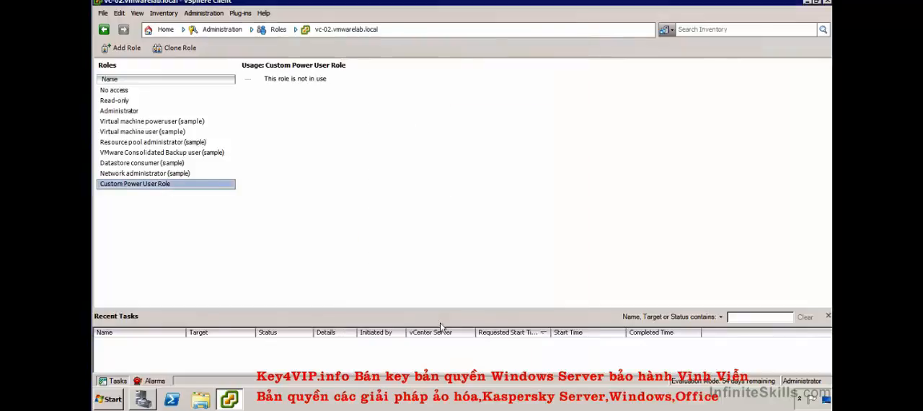
- Review the privilege categories enabled in Custom Power User Role and close the role without changes
right_click(127, 184)
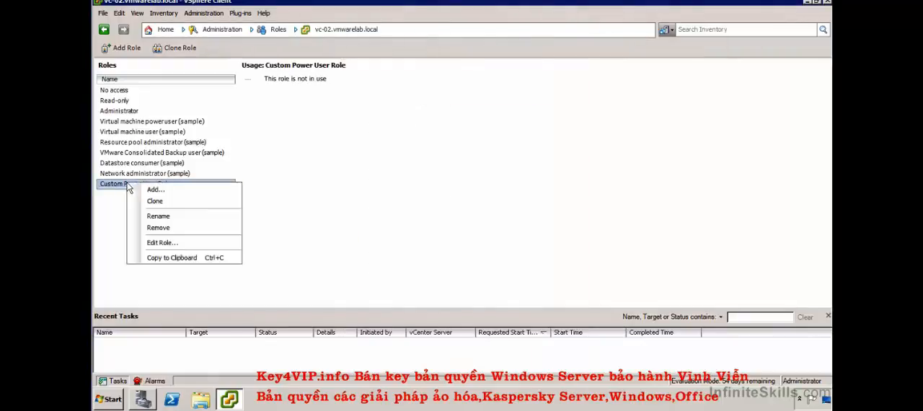
click(192, 244)
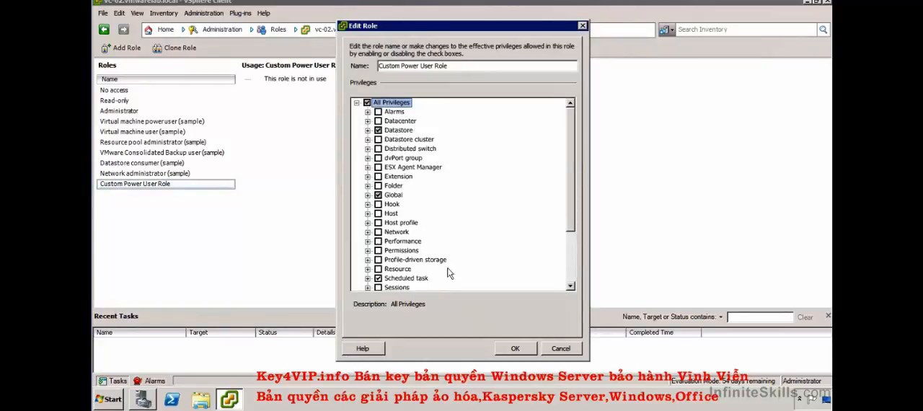
click(553, 350)
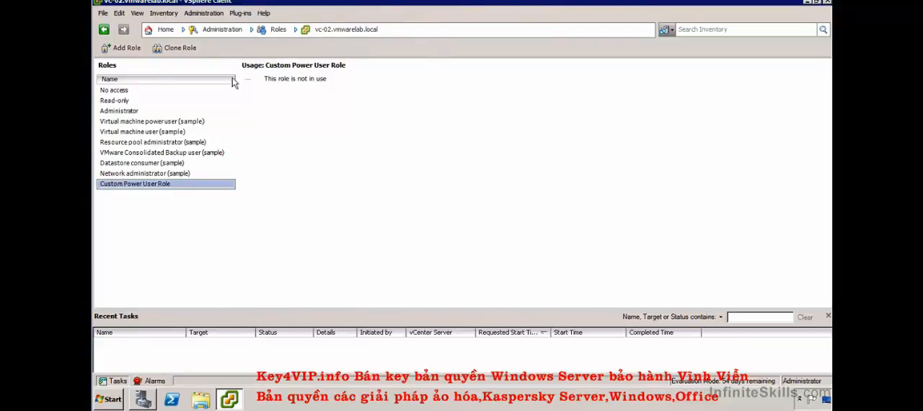
- Leave the roles administration and switch to the Hosts and Clusters inventory
click(167, 31)
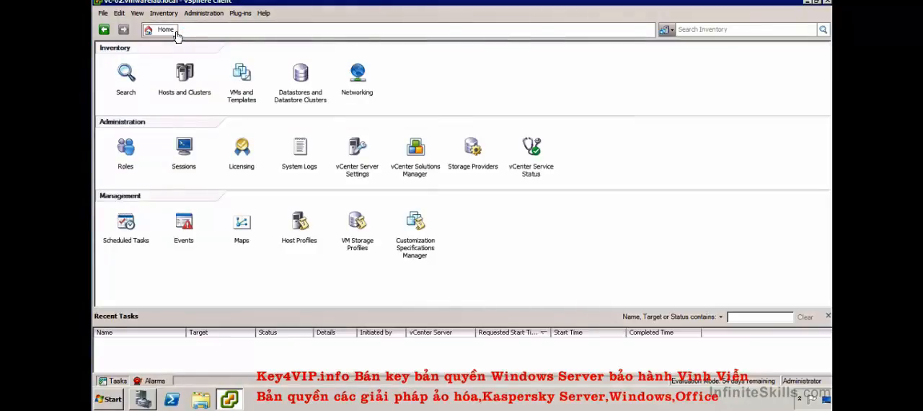
click(180, 78)
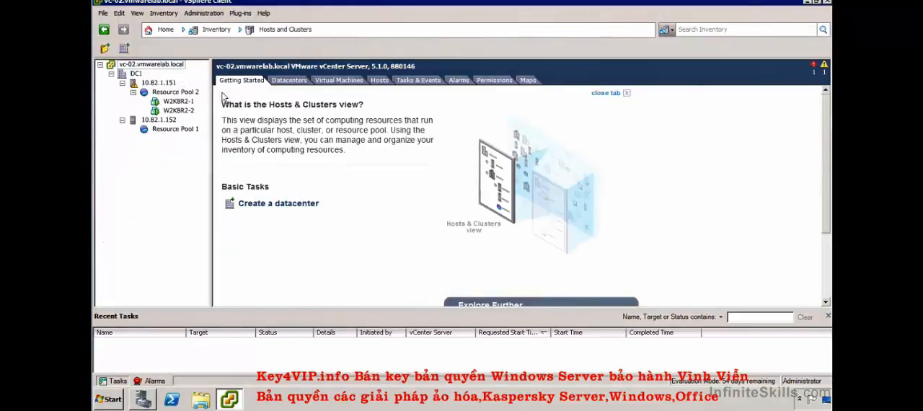
- Look through the inventory levels: the vCenter server, datacenter DC1, host 10.82.1.151 and virtual machine W2K8R2-1
click(139, 67)
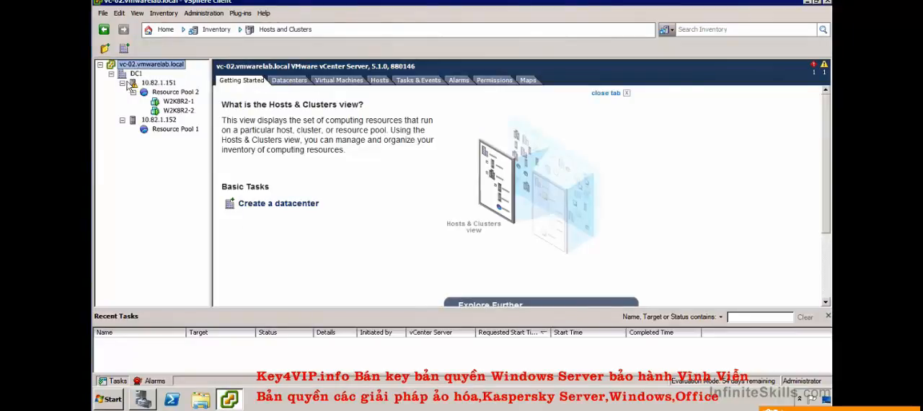
click(137, 73)
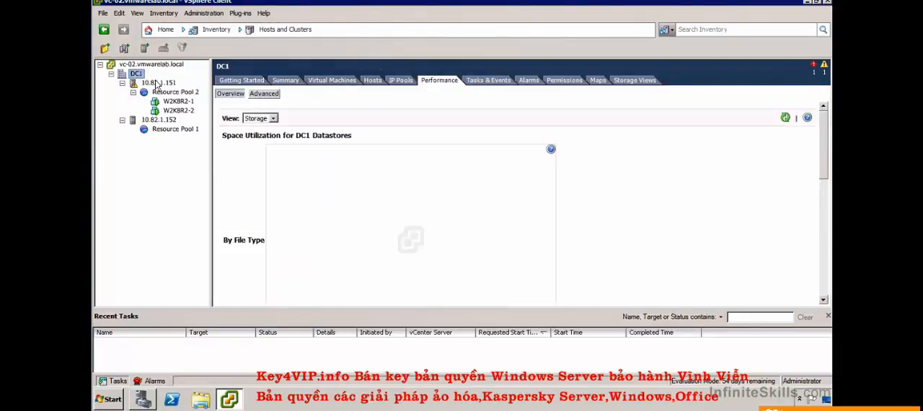
click(158, 83)
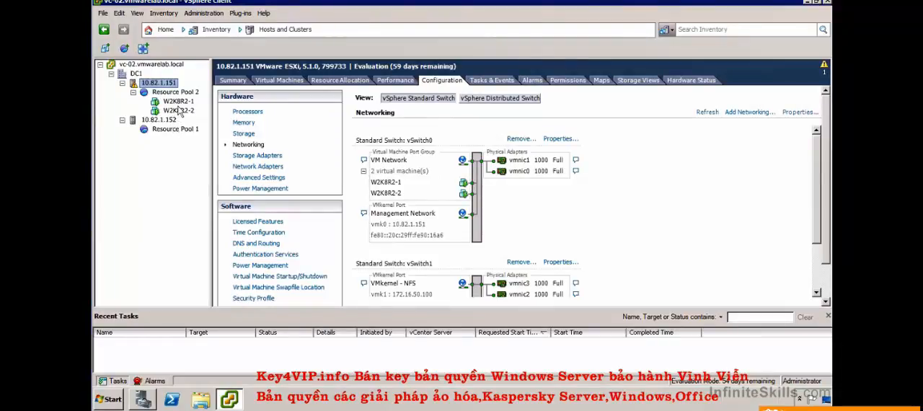
click(177, 103)
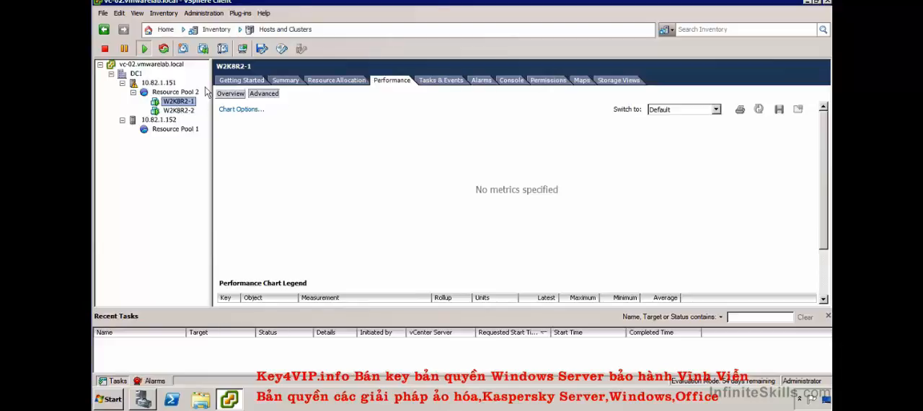
- Review the permissions defined on the vCenter server and the Authentication Services settings of host 10.82.1.151
click(142, 66)
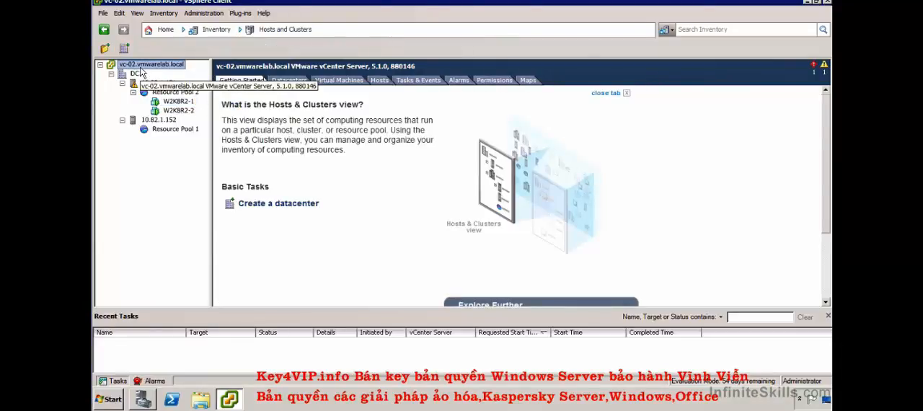
click(494, 80)
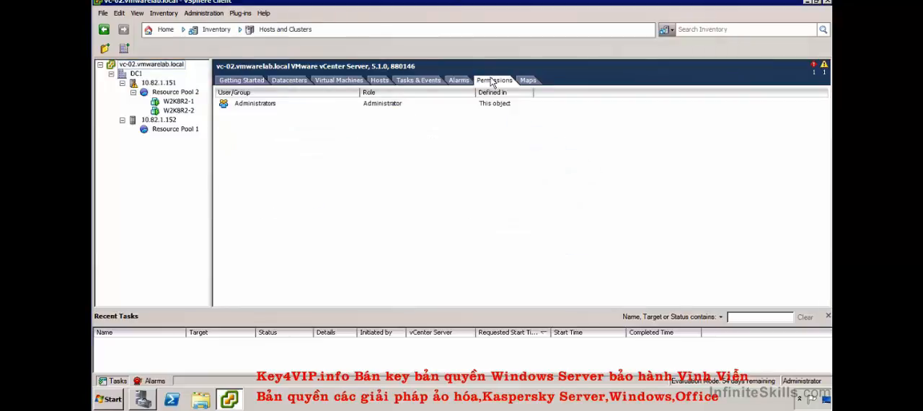
click(250, 105)
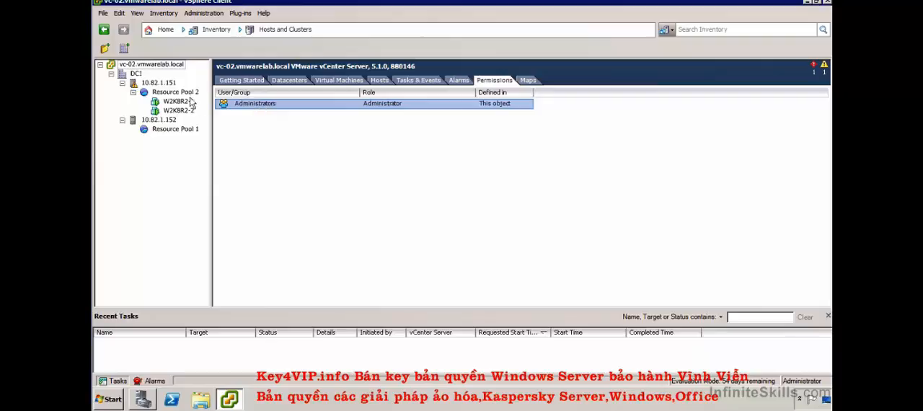
click(164, 83)
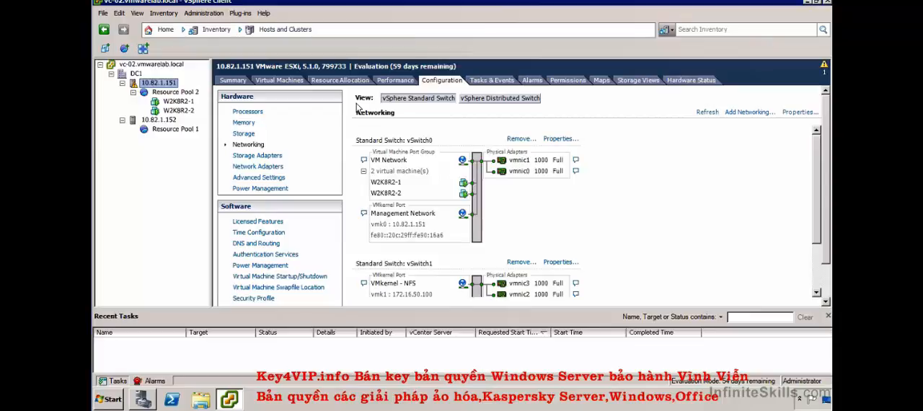
click(258, 256)
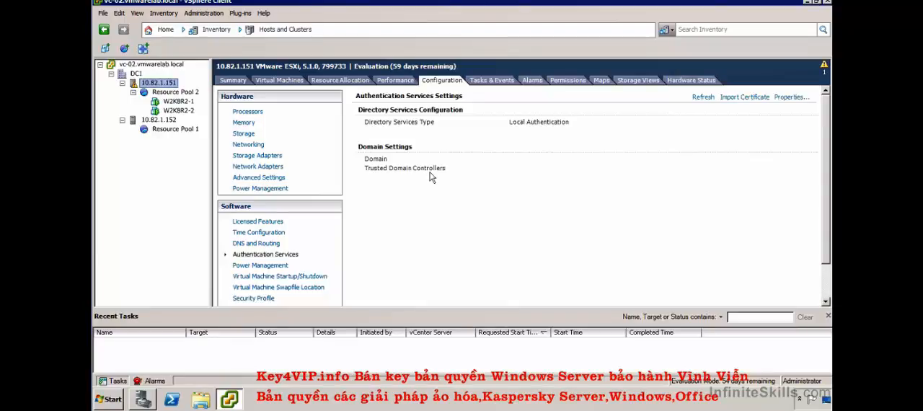
- Start adding a permission on the vc-02.vmwarelab.local vCenter server and list the users and groups of the VMWARELAB domain
click(147, 67)
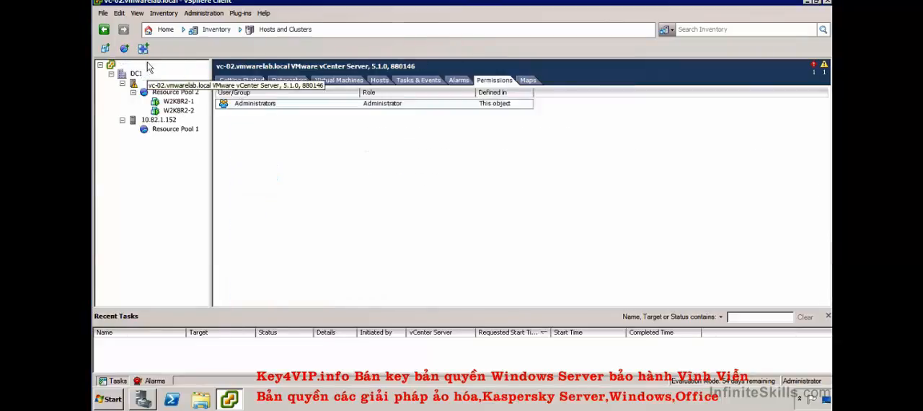
right_click(151, 67)
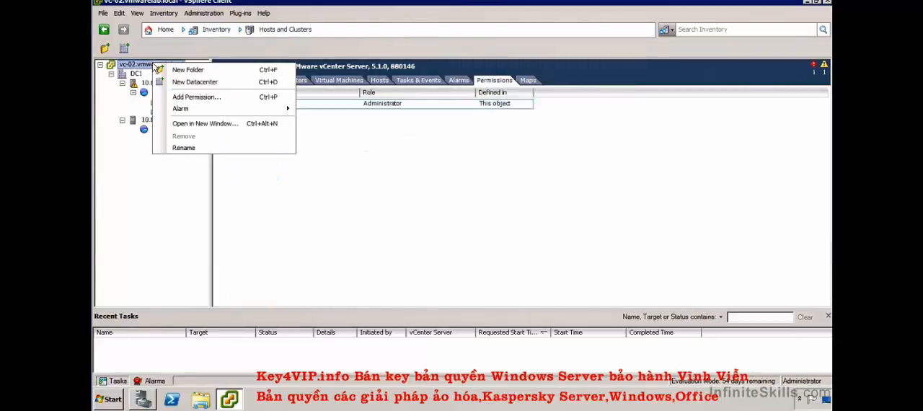
click(210, 98)
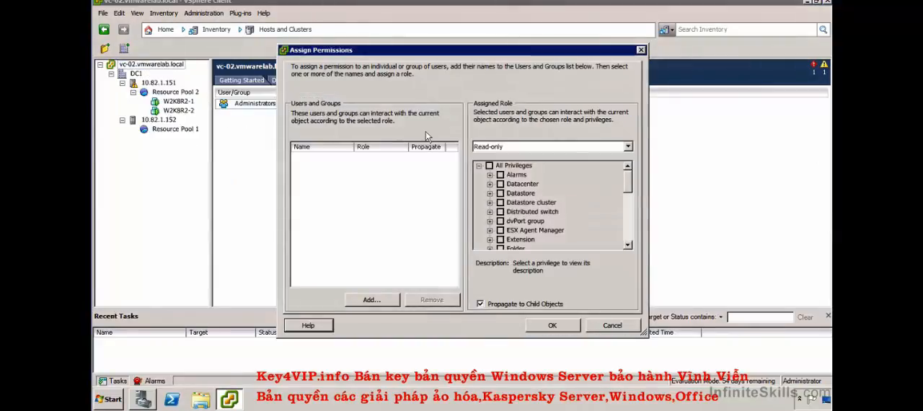
click(372, 300)
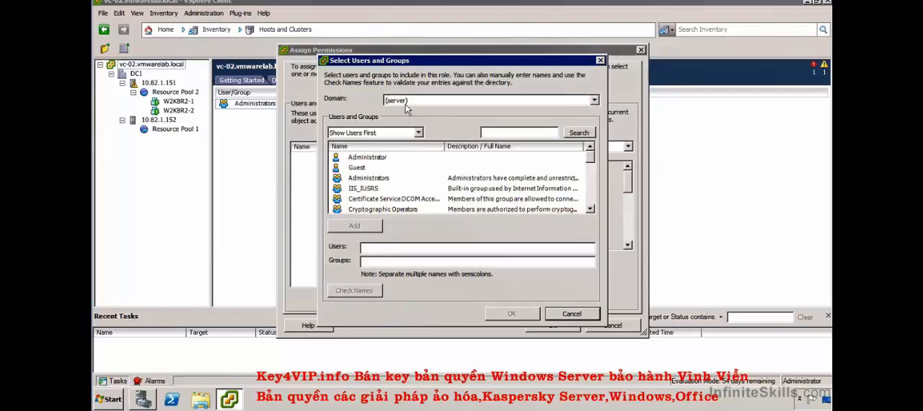
click(405, 104)
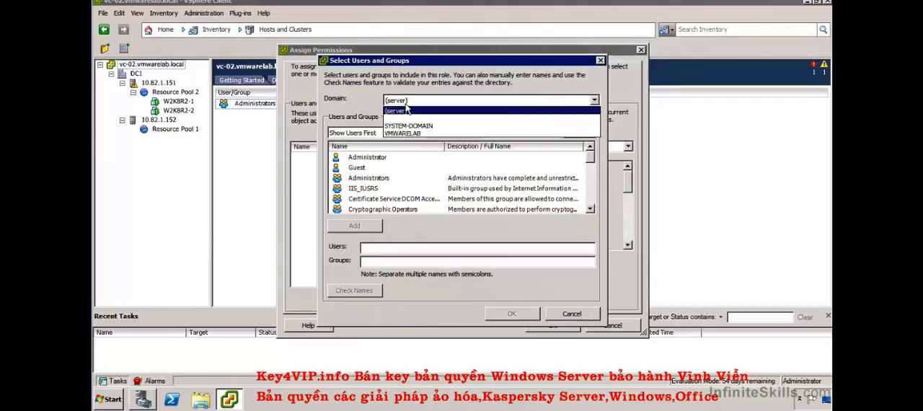
click(431, 132)
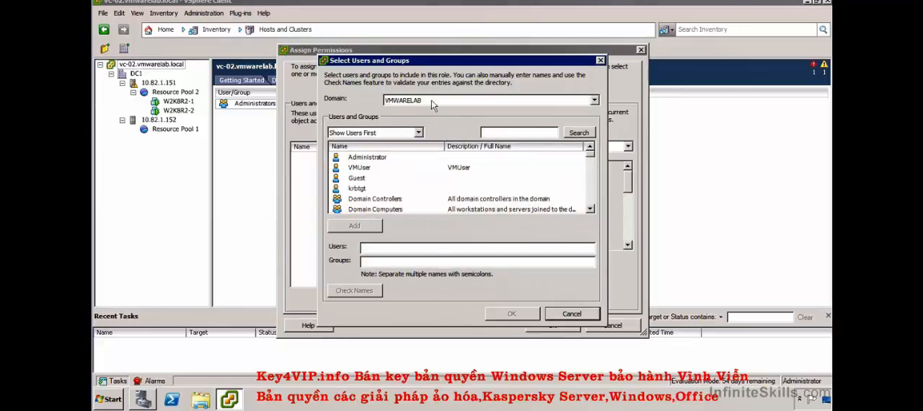
- Add the Network Configuration Operators group from the VMWARELAB domain to the permission assignment
scroll(588, 193, down, 6)
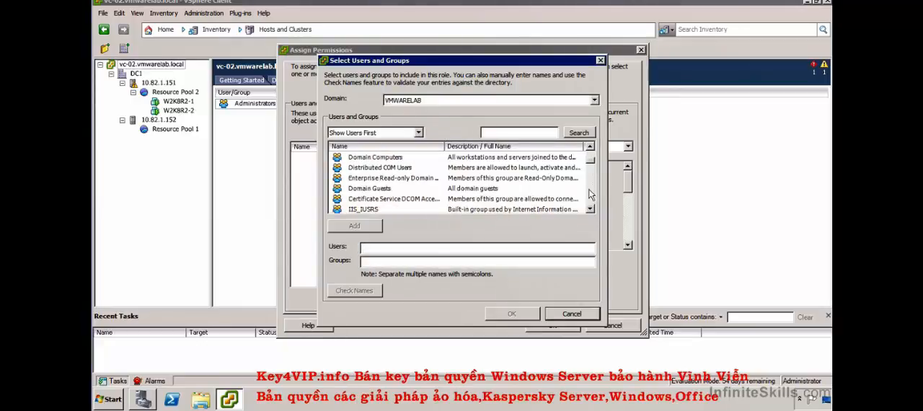
scroll(588, 193, down, 4)
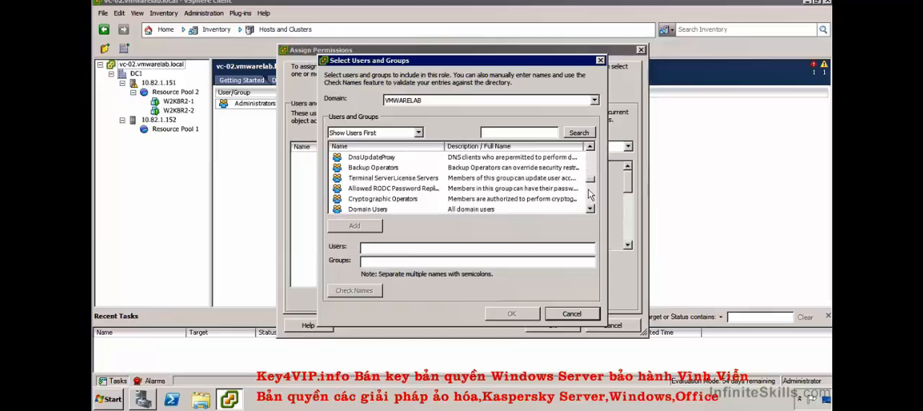
click(401, 212)
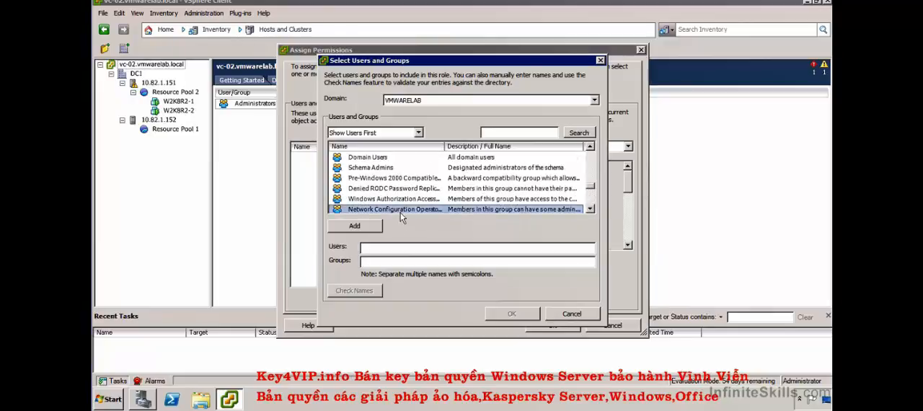
scroll(401, 213, down, 1)
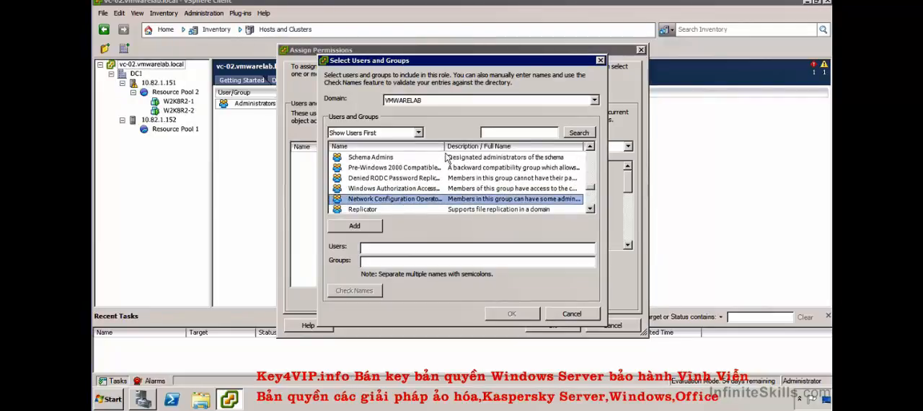
drag(444, 146, 467, 146)
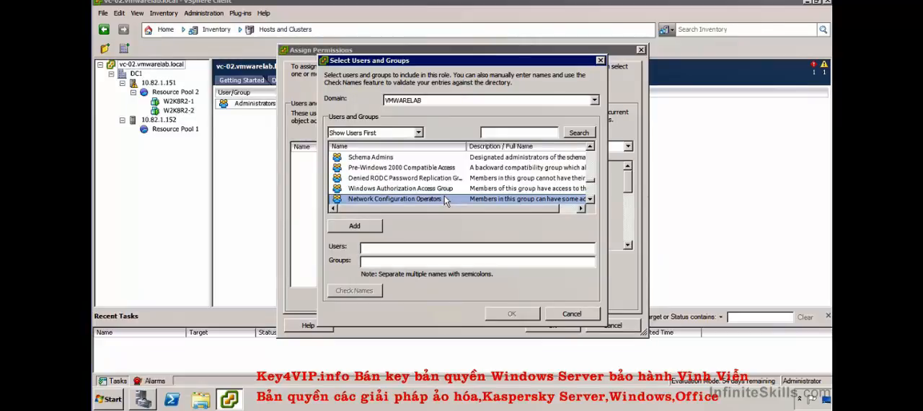
double_click(444, 195)
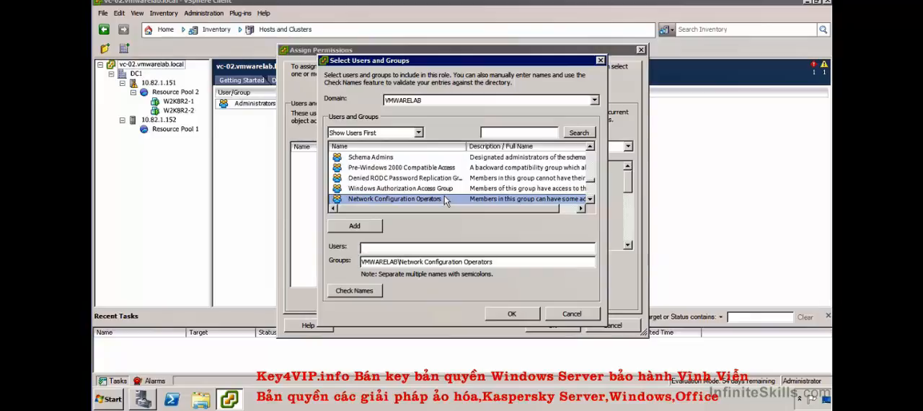
click(503, 312)
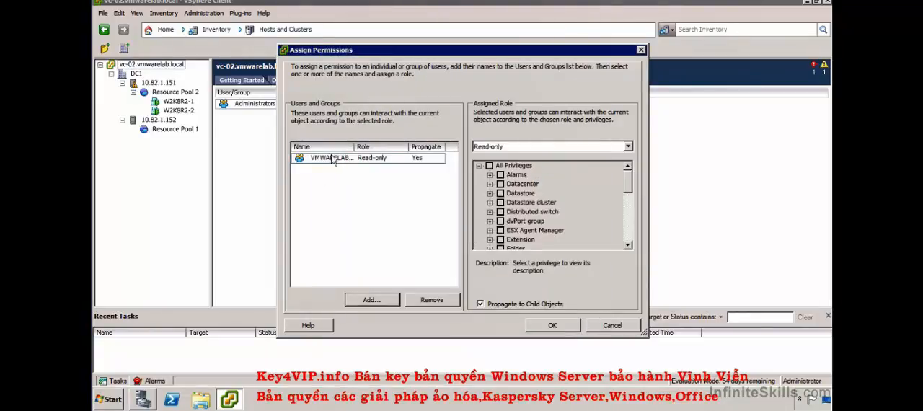
- Assign Custom Power User Role to the Network Configuration Operators group and save the permission
drag(354, 147, 380, 147)
click(479, 147)
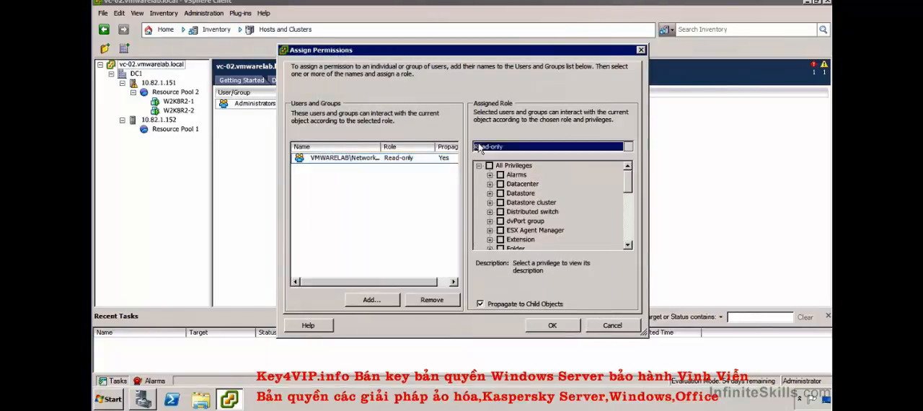
scroll(544, 169, down, 1)
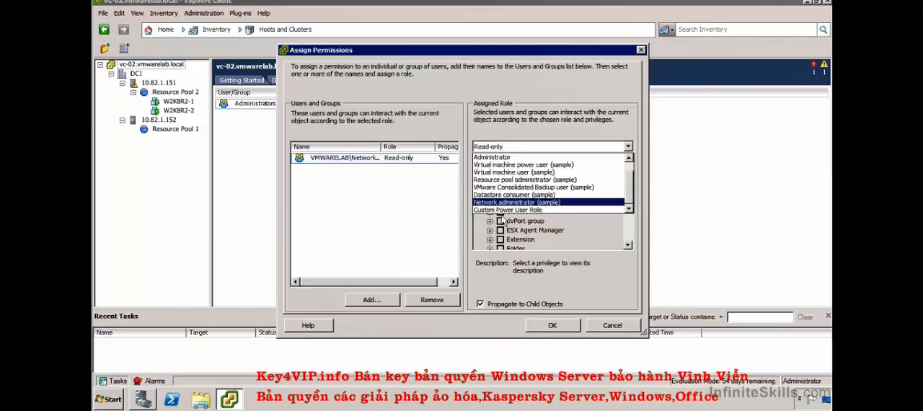
click(508, 210)
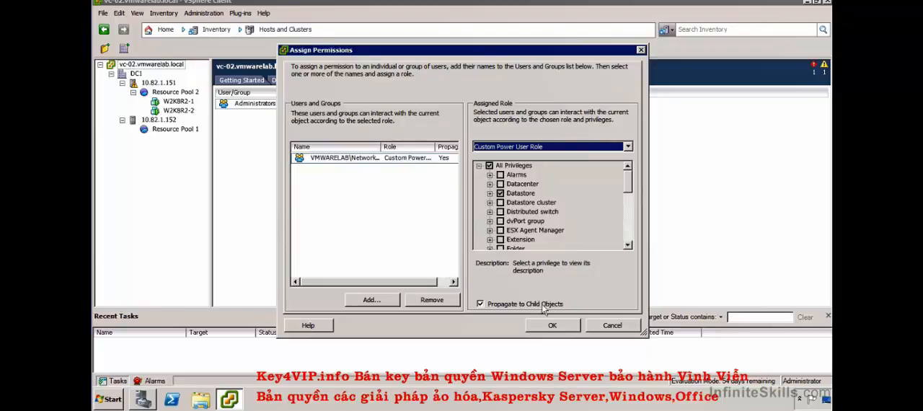
click(559, 326)
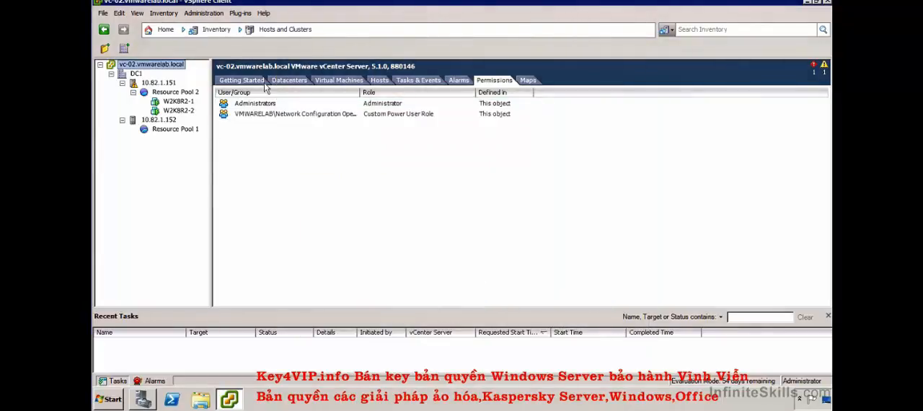
- Check the Administrators entry on the vCenter server and the permissions that apply to host 10.82.1.151
click(271, 105)
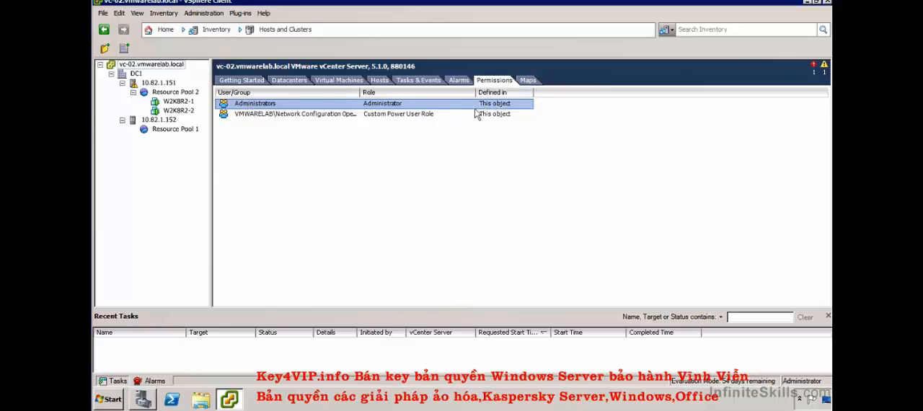
click(136, 75)
click(146, 84)
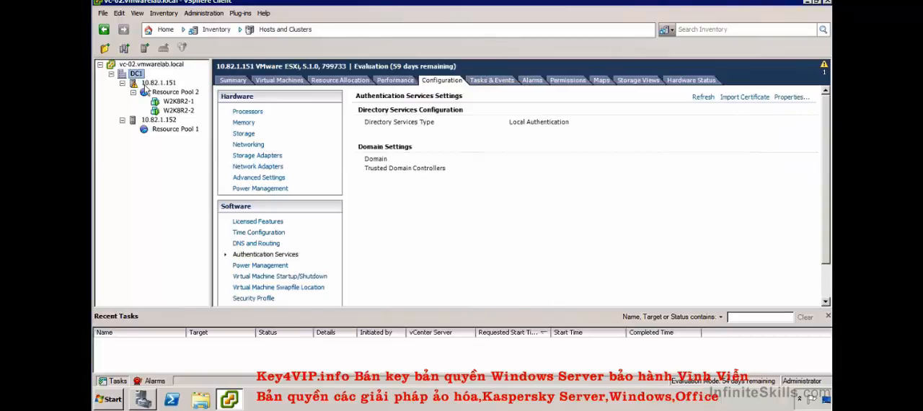
click(566, 80)
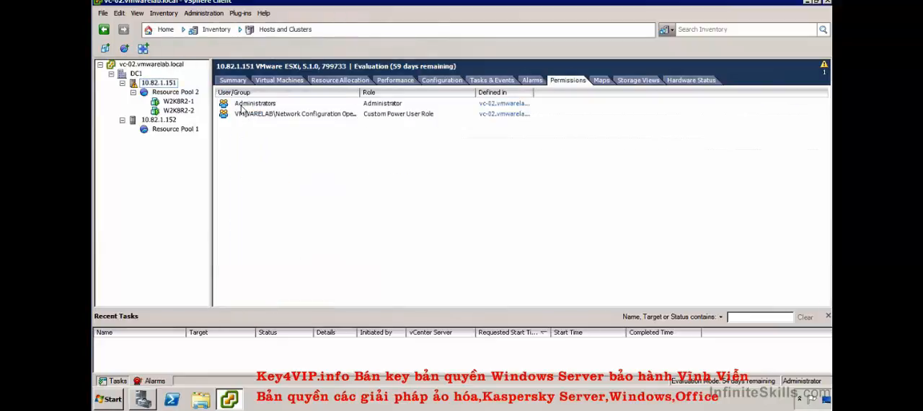
click(242, 106)
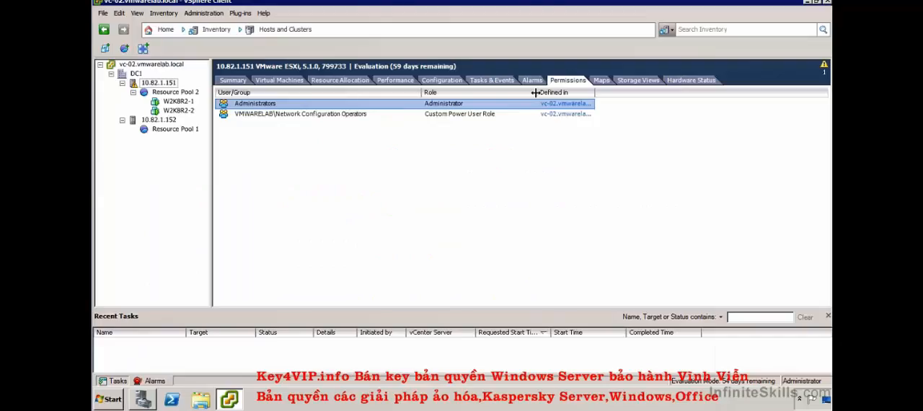
- Widen the User/Group, Role and Defined in columns of the host's permission list to read their full entries
drag(536, 92, 546, 92)
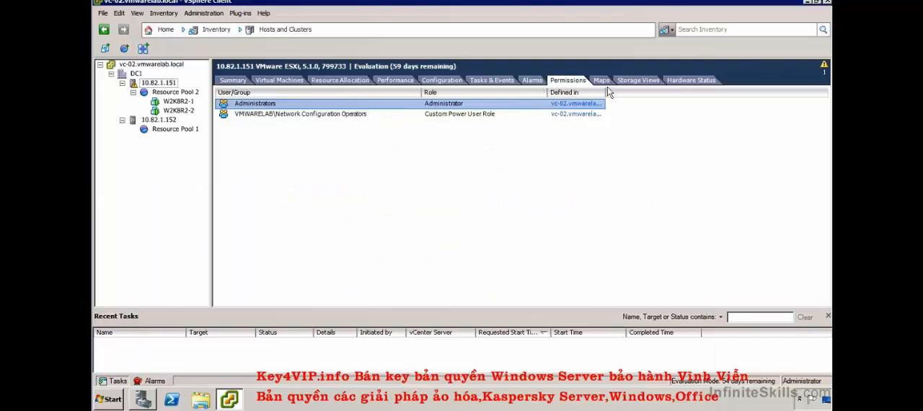
drag(606, 92, 692, 92)
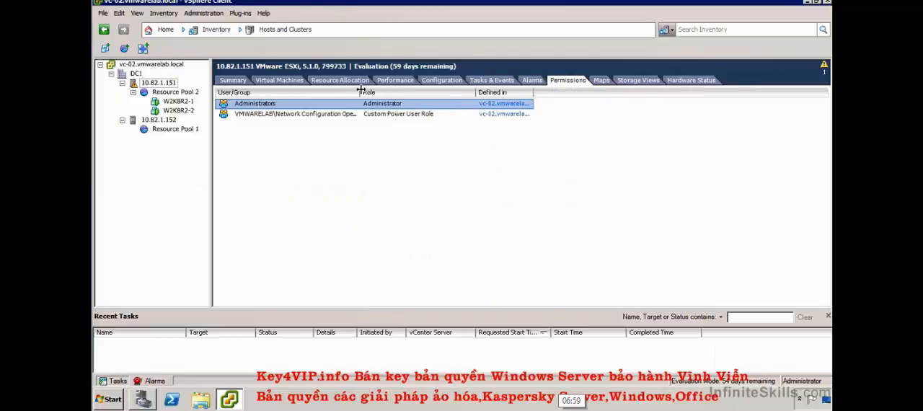
drag(361, 93, 420, 93)
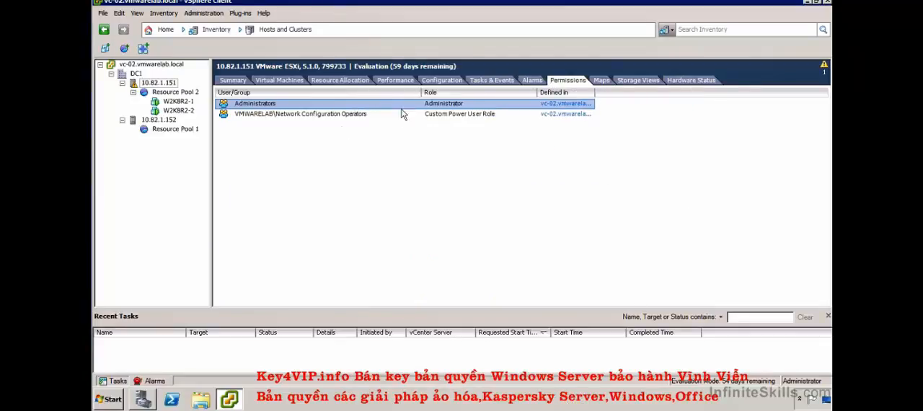
drag(537, 92, 548, 93)
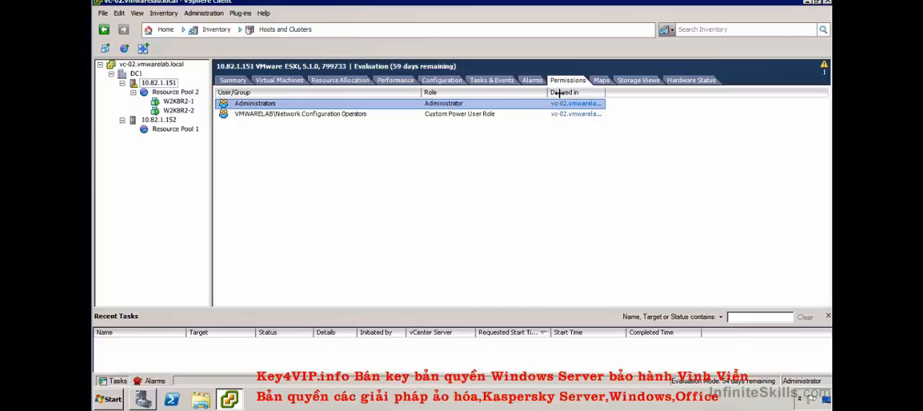
drag(608, 92, 691, 92)
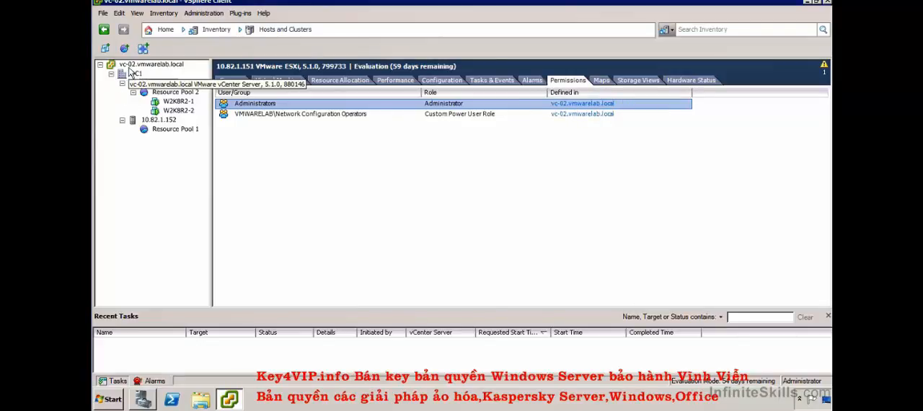
right_click(170, 84)
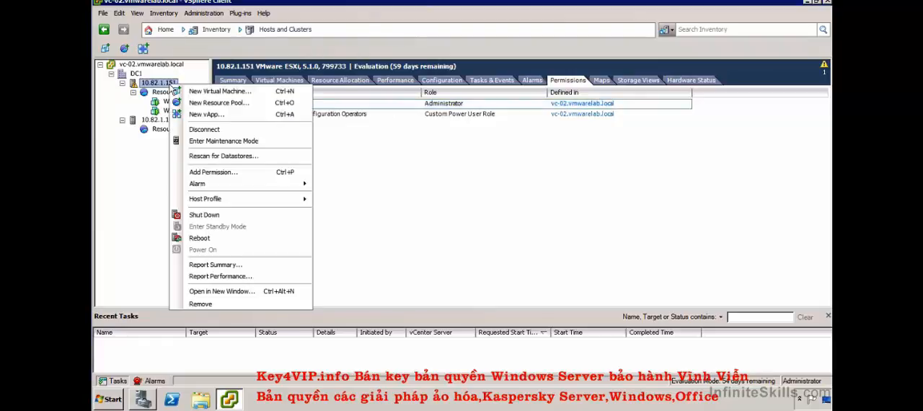
click(214, 172)
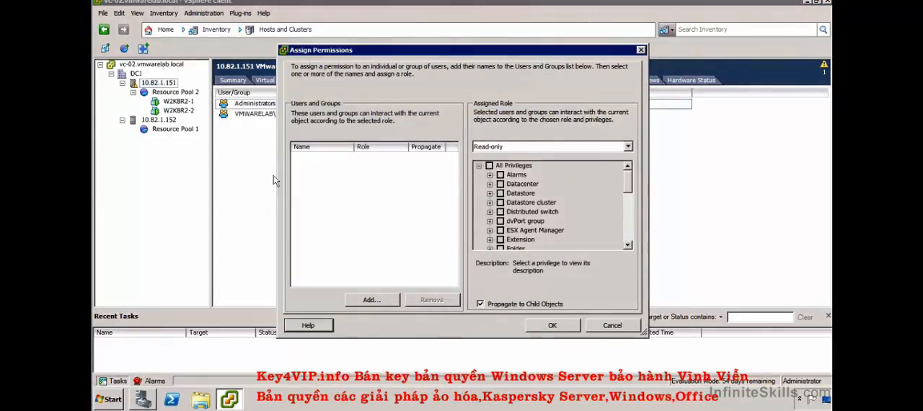
click(371, 299)
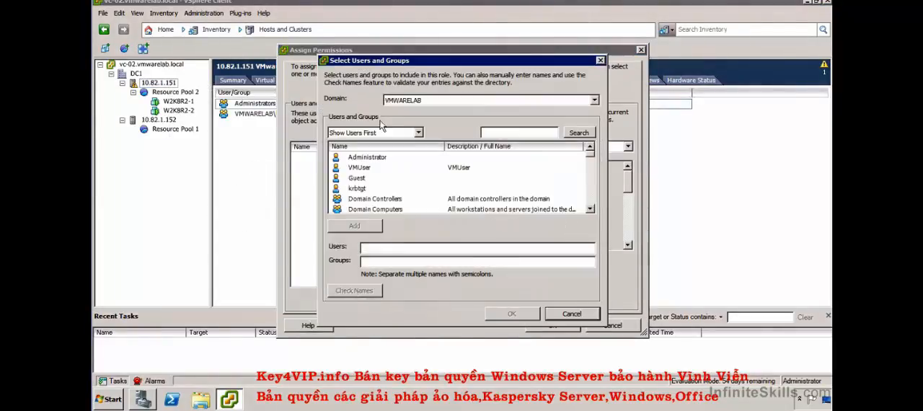
click(406, 102)
click(406, 103)
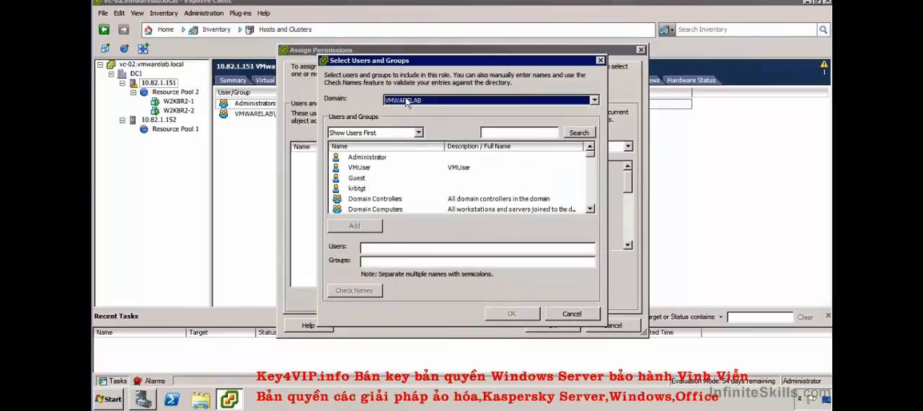
click(368, 158)
double_click(369, 160)
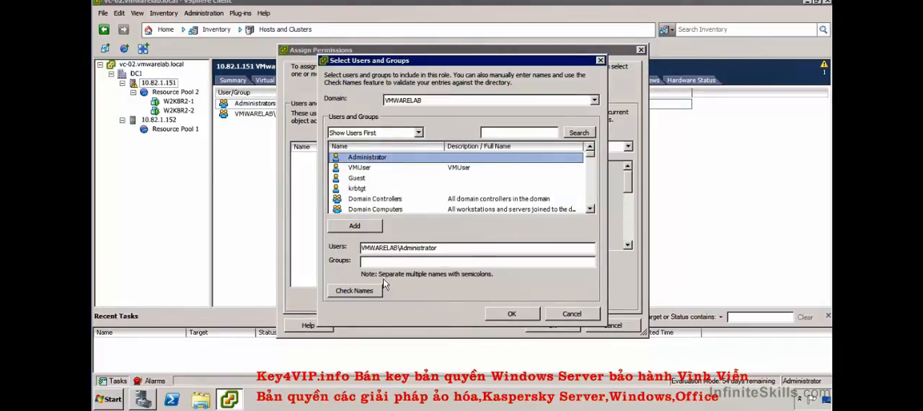
click(516, 318)
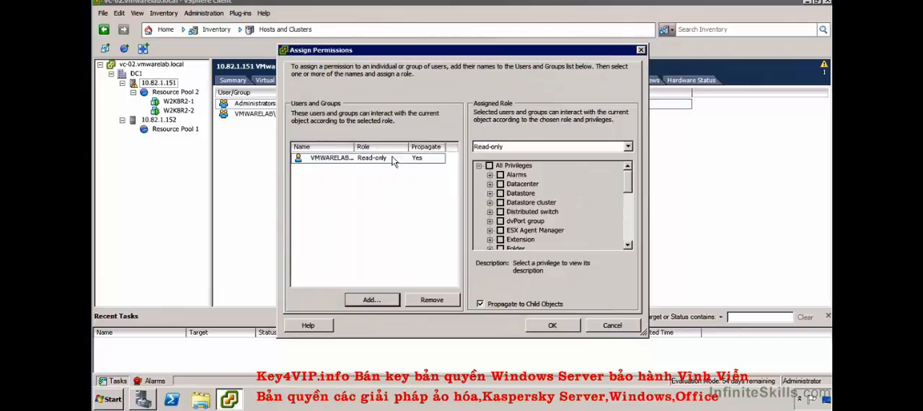
click(613, 326)
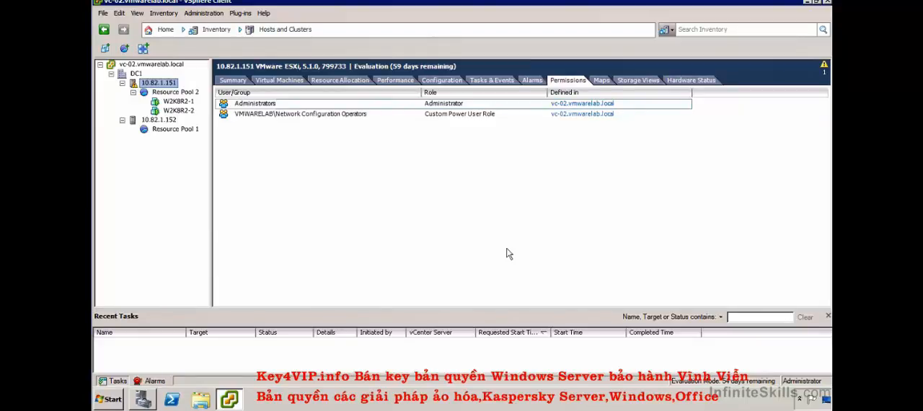
- Check the permissions that apply to virtual machine W2K8R2-1 and the actions available for it
click(179, 103)
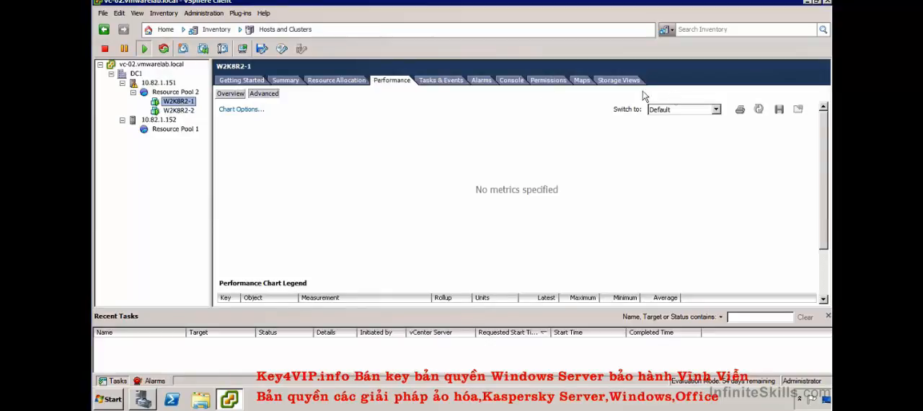
click(546, 80)
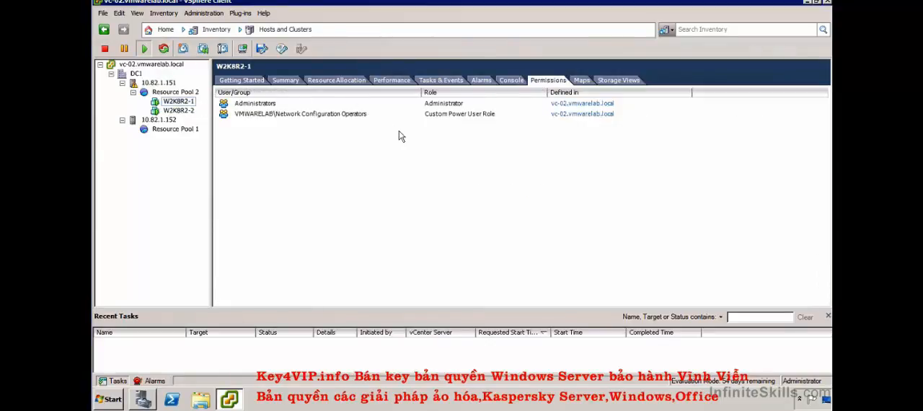
right_click(177, 101)
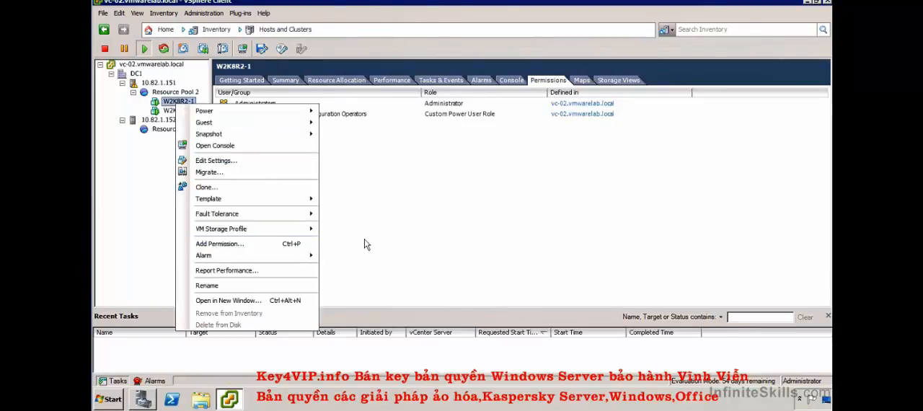
click(384, 229)
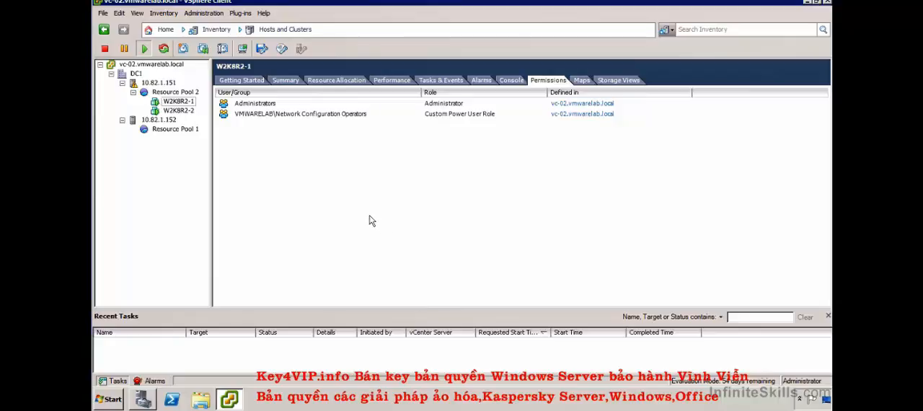
- Review the permissions on the vCenter server and on datacenter DC1, including the actions available for DC1
click(153, 70)
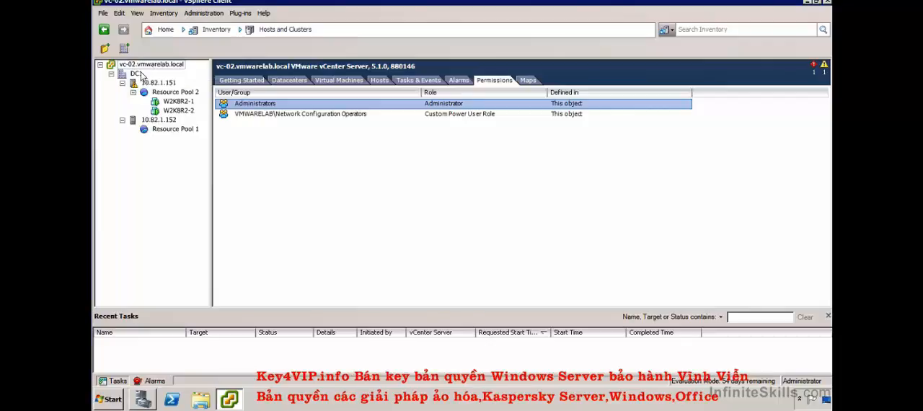
click(146, 75)
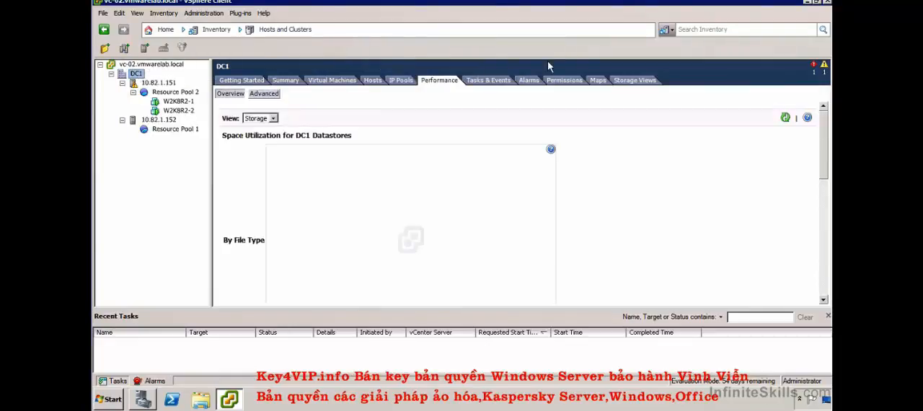
click(574, 82)
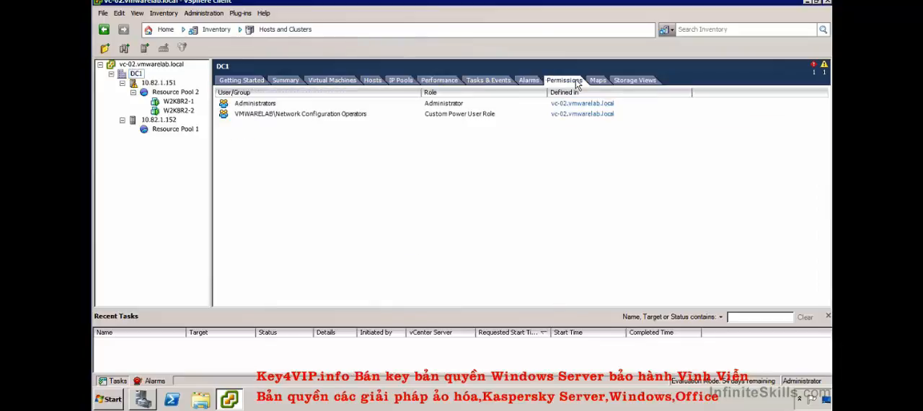
right_click(137, 75)
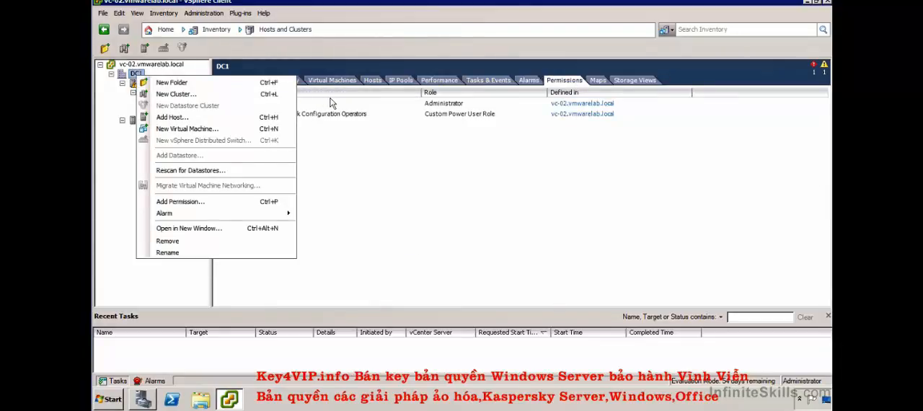
click(348, 147)
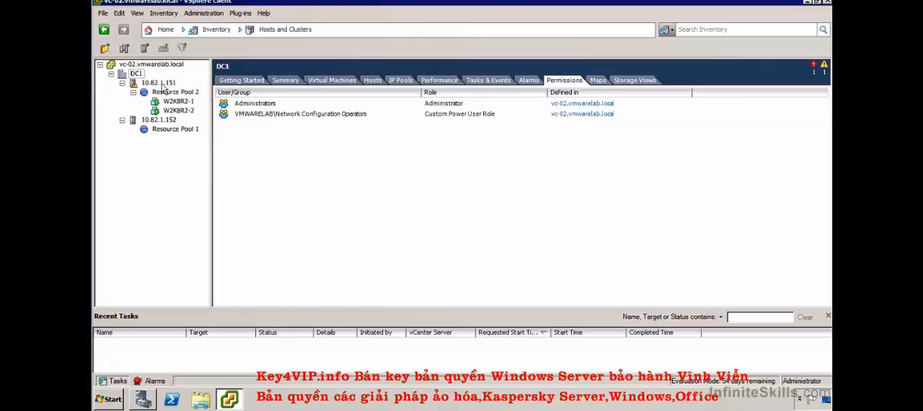